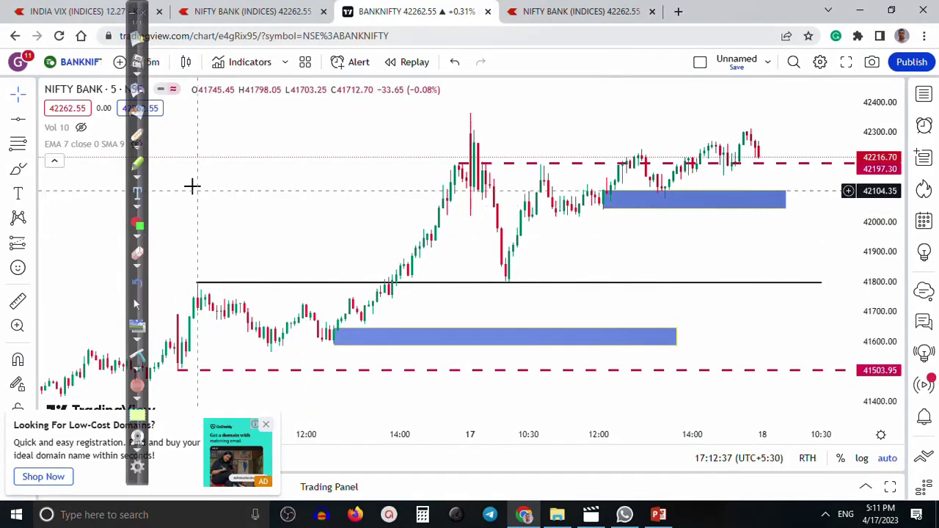
- Mark the candle low and upper blue-zone wick with red circles, arrows and rally/drop strokes, then wipe them
click(137, 136)
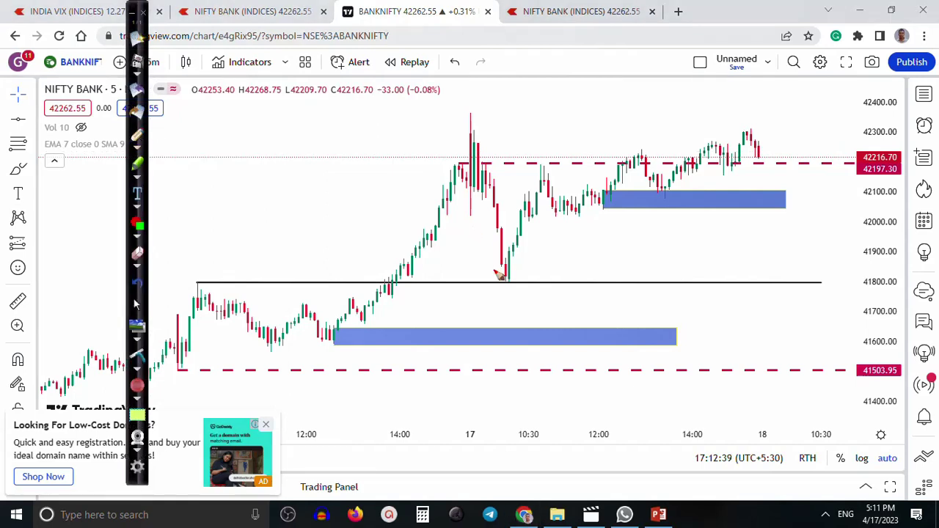
mouse_move(486, 269)
mouse_down()
mouse_move(514, 285)
mouse_move(497, 261)
mouse_up()
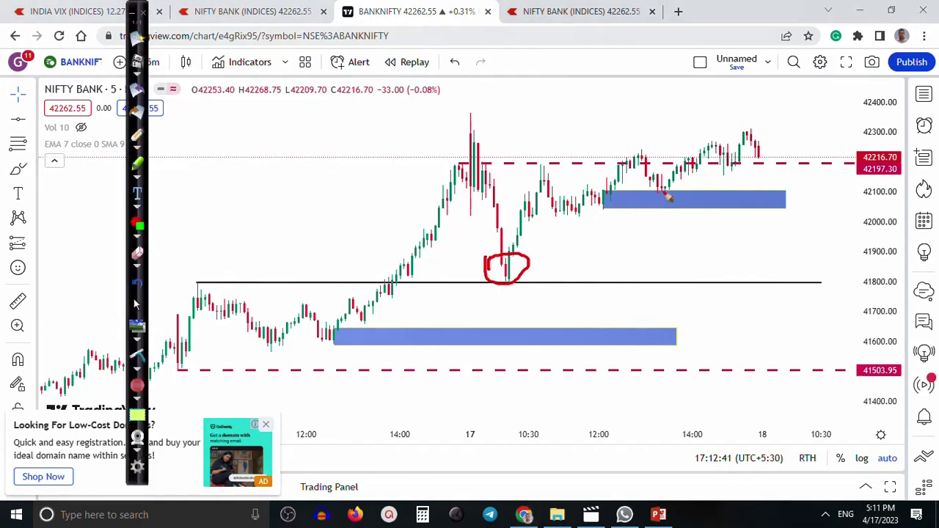
mouse_move(666, 195)
mouse_down()
mouse_move(651, 187)
mouse_move(658, 193)
mouse_up()
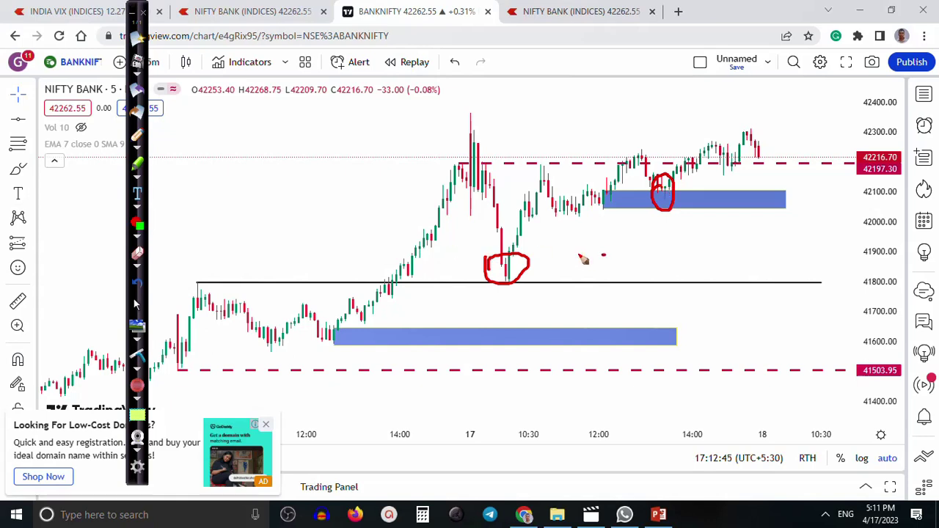
drag(605, 255, 540, 265)
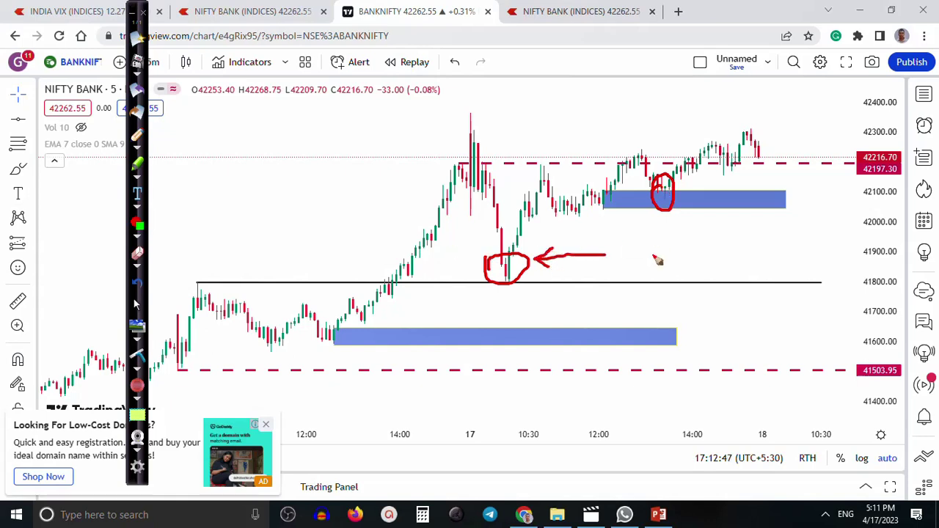
mouse_move(654, 258)
mouse_down()
mouse_move(660, 211)
mouse_move(669, 218)
mouse_up()
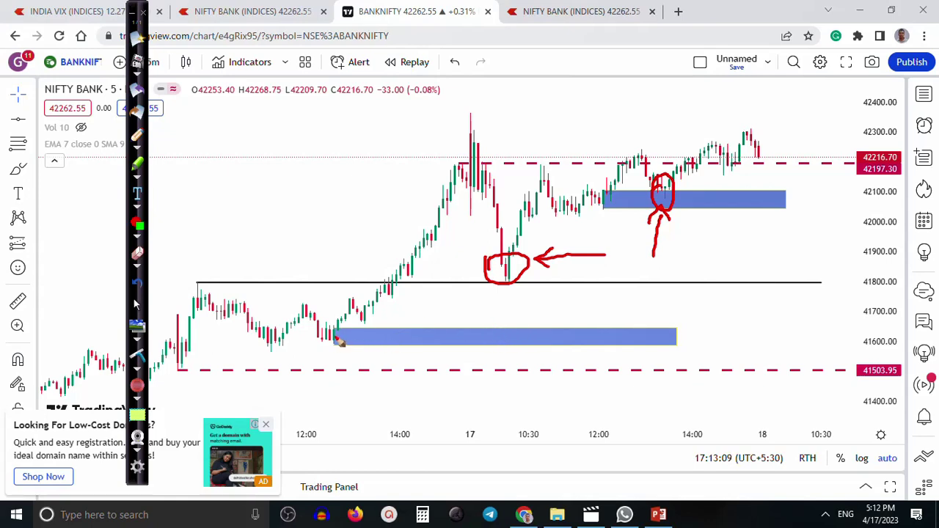
mouse_move(337, 341)
mouse_down()
mouse_move(470, 112)
mouse_move(467, 150)
mouse_up()
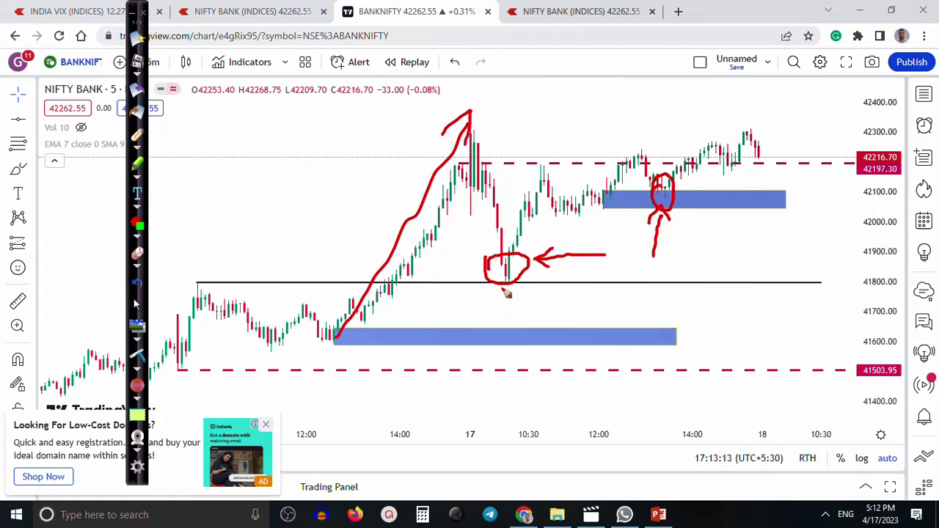
mouse_move(505, 290)
mouse_down()
mouse_move(505, 332)
mouse_move(524, 331)
mouse_move(527, 319)
mouse_up()
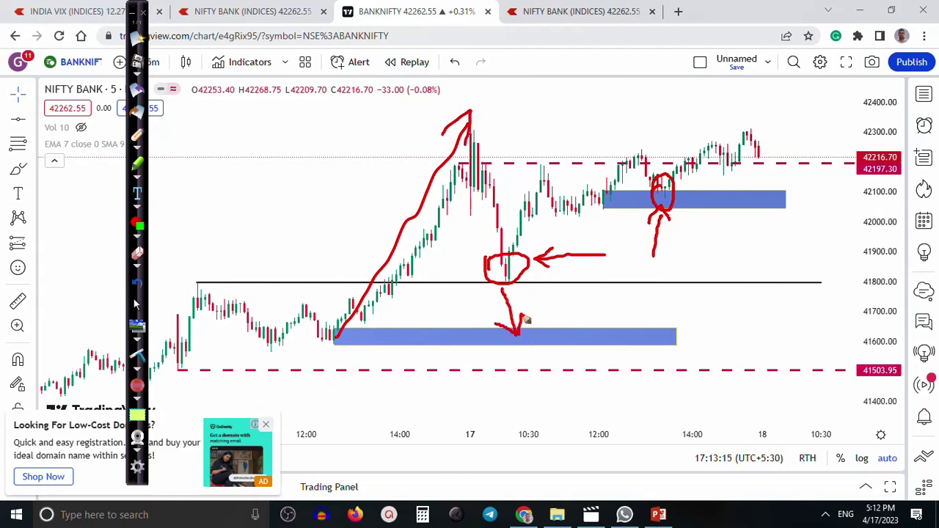
mouse_move(494, 273)
mouse_down()
mouse_move(519, 256)
mouse_move(499, 263)
mouse_up()
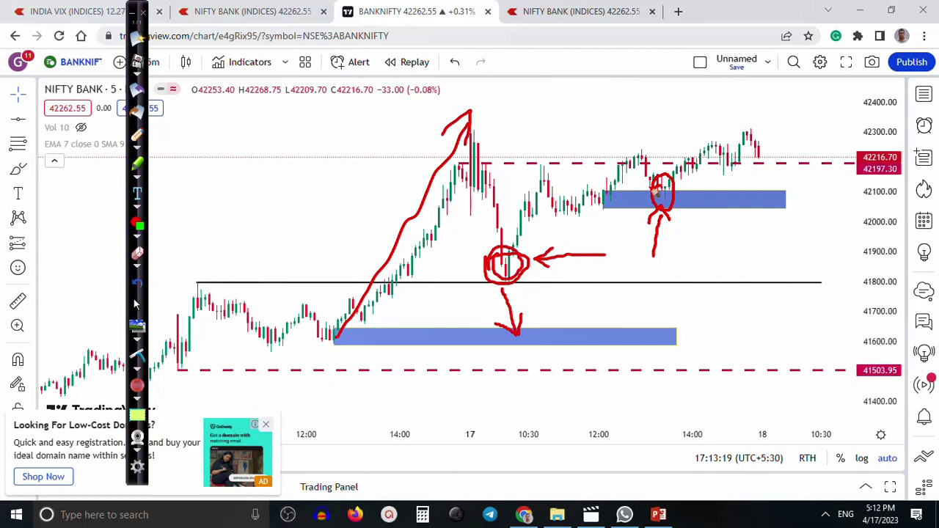
key(ctrl+shift+c)
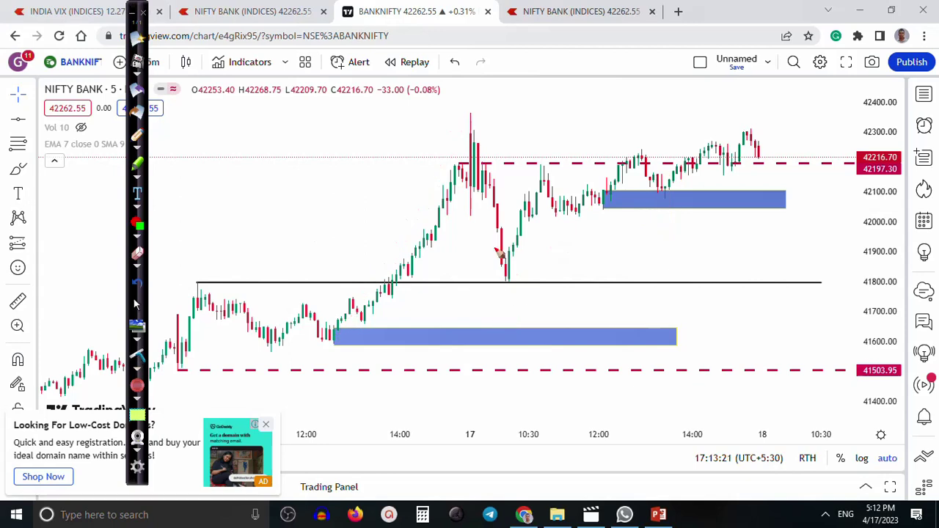
- Redraw red strokes tracing the path from the low to the upper blue-zone retest, then clear them
mouse_move(604, 204)
mouse_down()
mouse_move(641, 156)
mouse_move(625, 150)
mouse_up()
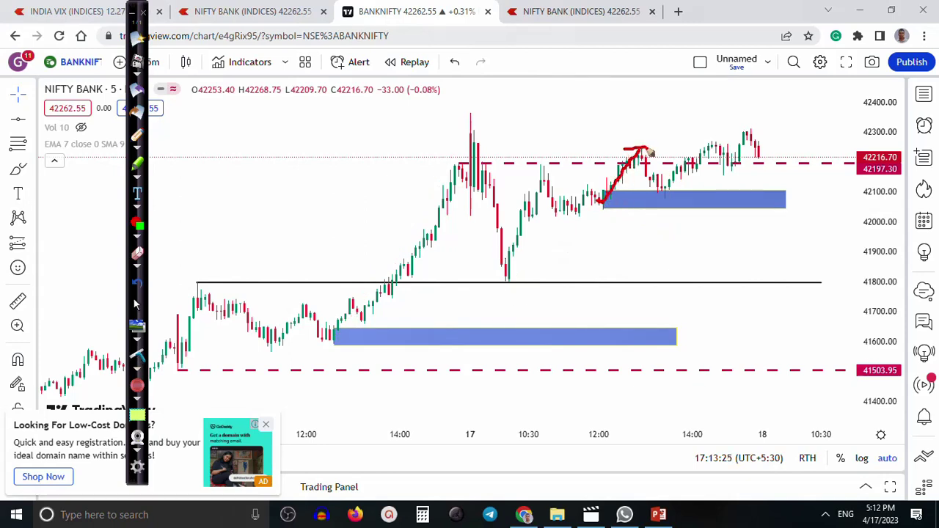
mouse_move(510, 271)
mouse_down()
mouse_move(550, 184)
mouse_move(577, 212)
mouse_move(640, 152)
mouse_move(664, 200)
mouse_move(620, 198)
mouse_up()
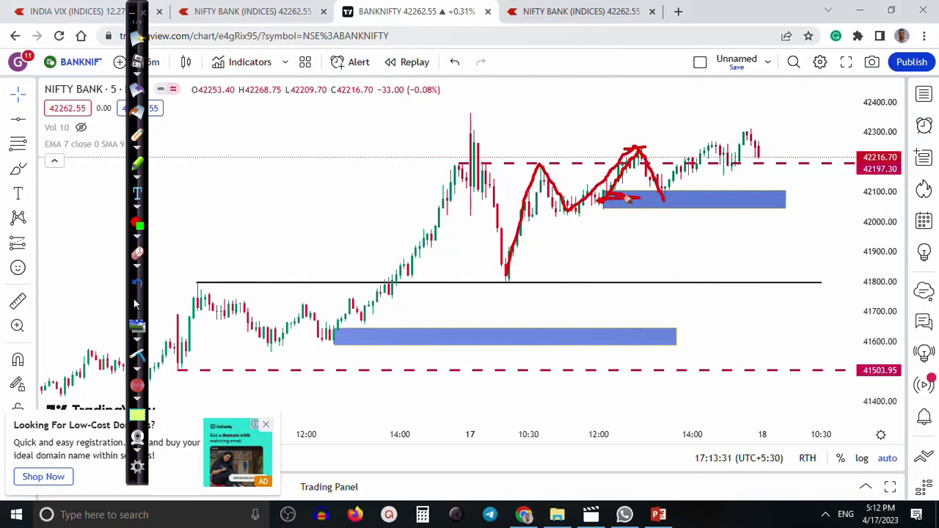
mouse_move(659, 195)
mouse_down()
mouse_move(673, 198)
mouse_move(658, 189)
mouse_up()
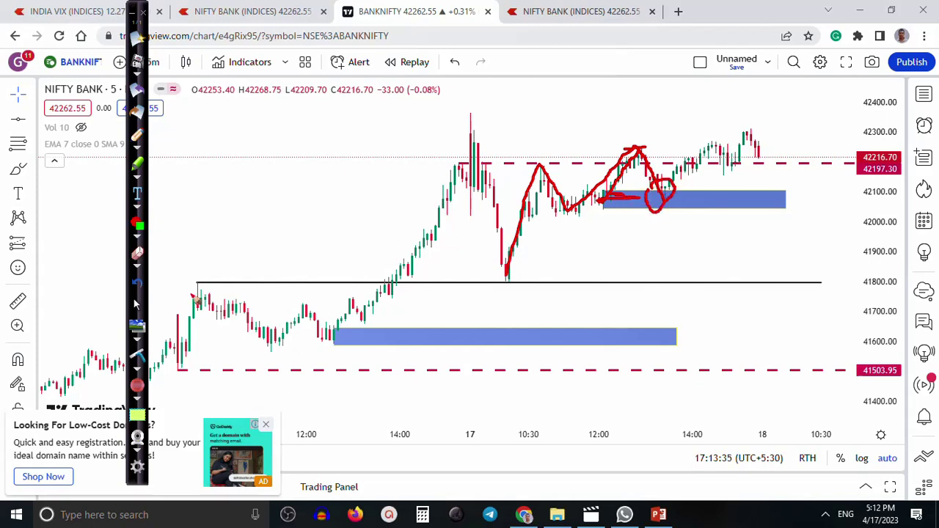
click(137, 354)
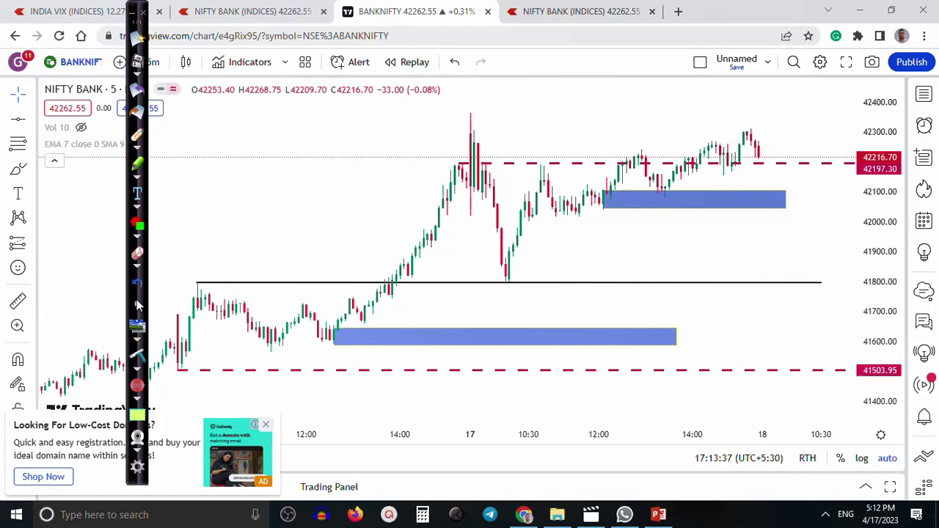
- Draw black brush circles around the 41850 candle low and the upper blue-zone reaction near 42100
click(22, 173)
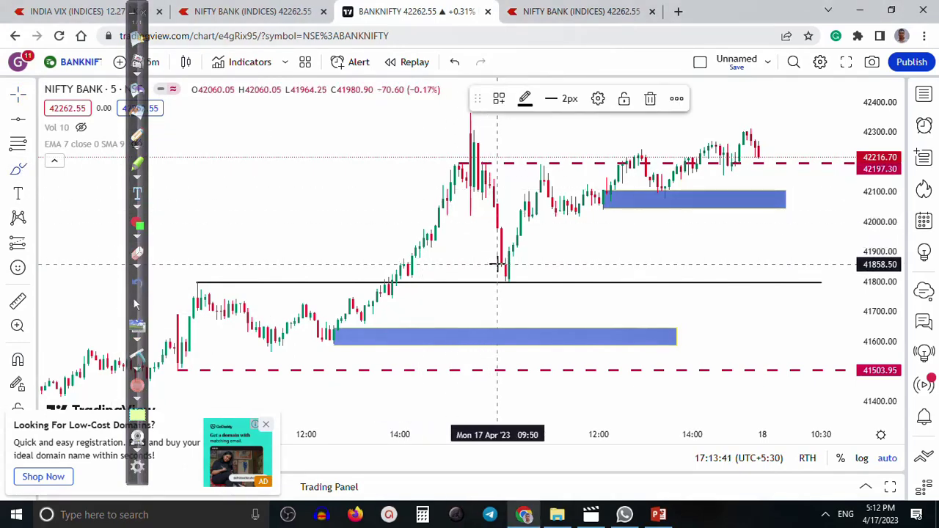
mouse_move(511, 245)
mouse_down()
mouse_move(501, 273)
mouse_move(523, 257)
mouse_move(499, 256)
mouse_up()
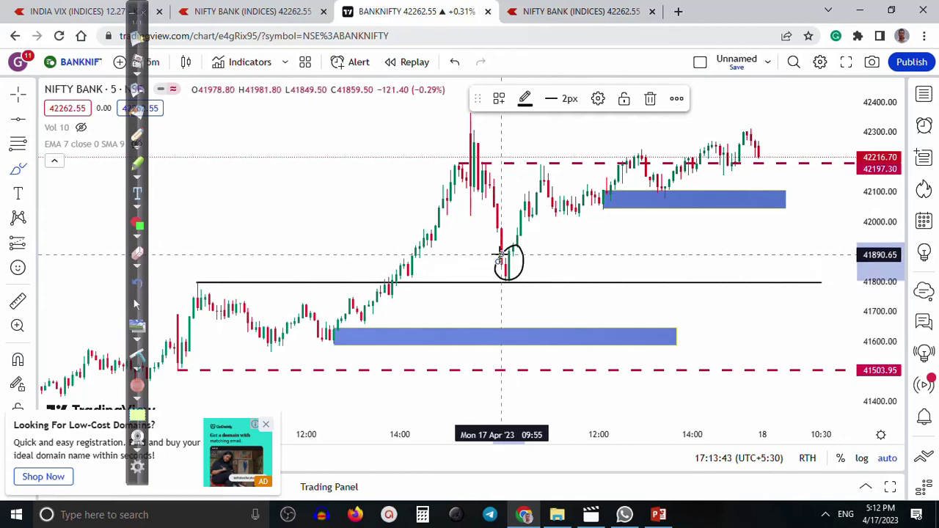
mouse_move(641, 200)
mouse_down()
mouse_move(646, 189)
mouse_move(677, 189)
mouse_move(649, 196)
mouse_up()
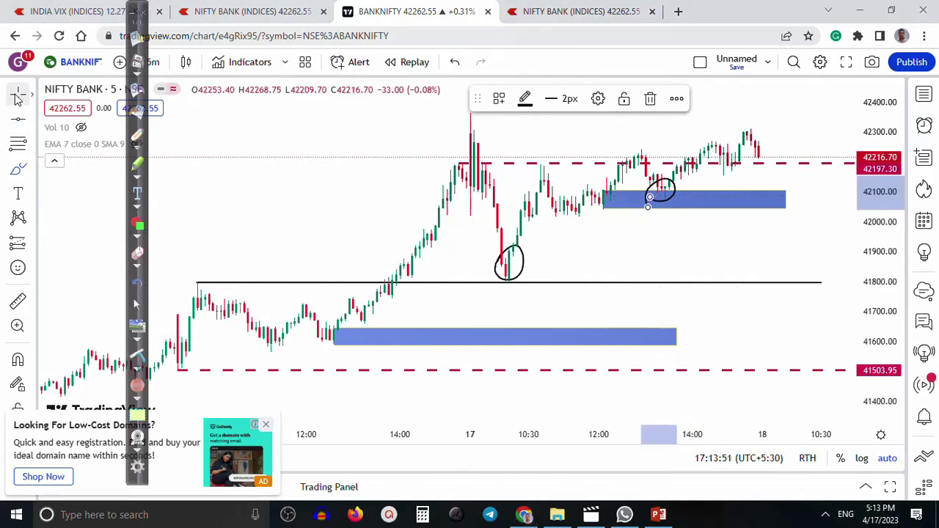
- Switch BANKNIFTY to 1-minute candles and pan back to the 09:30 morning session with the circled low
click(153, 62)
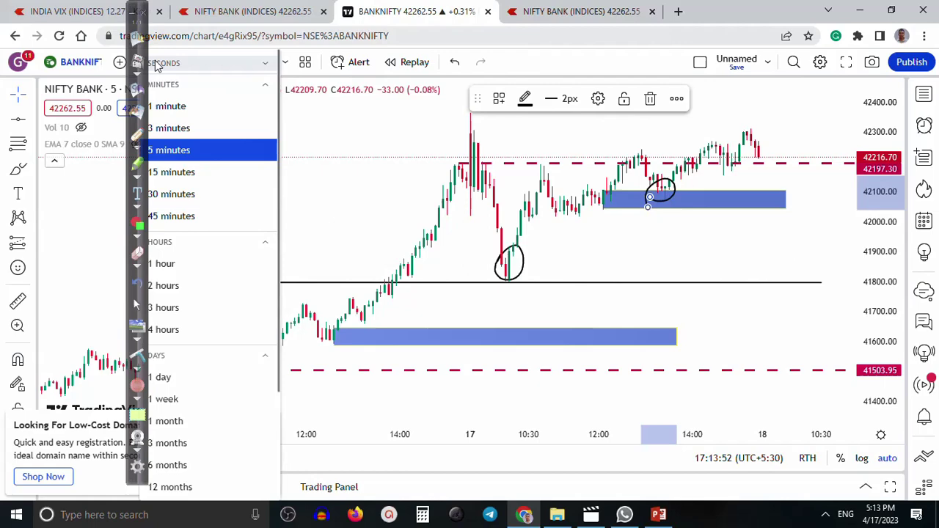
click(170, 106)
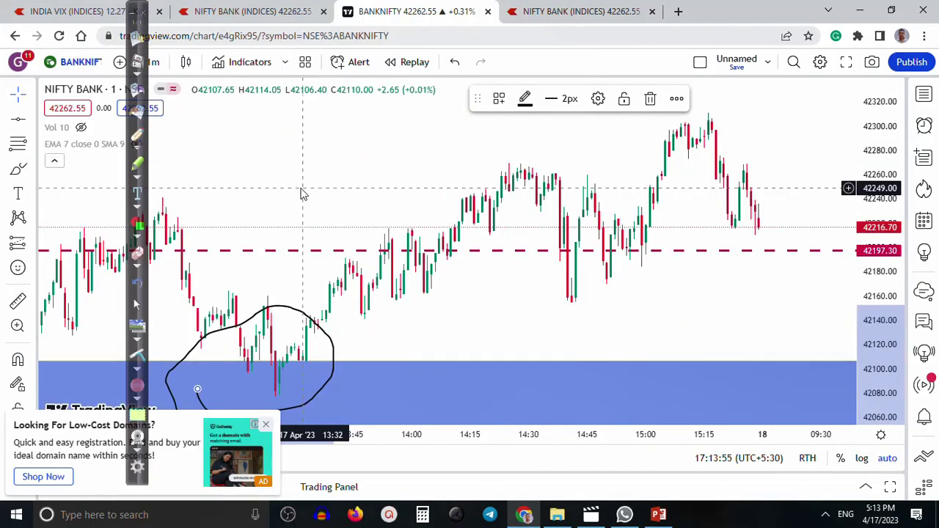
mouse_move(300, 188)
mouse_down()
mouse_move(528, 125)
mouse_move(616, 130)
mouse_up()
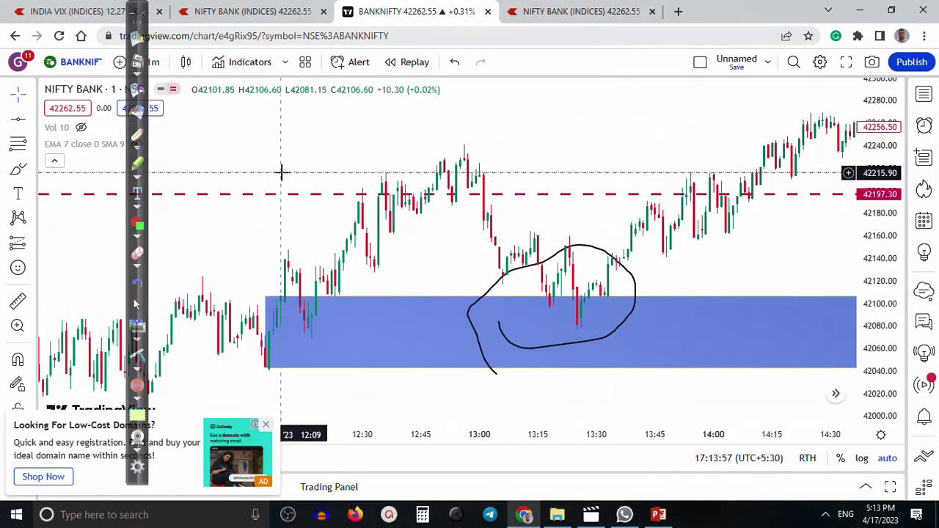
drag(239, 242, 570, 203)
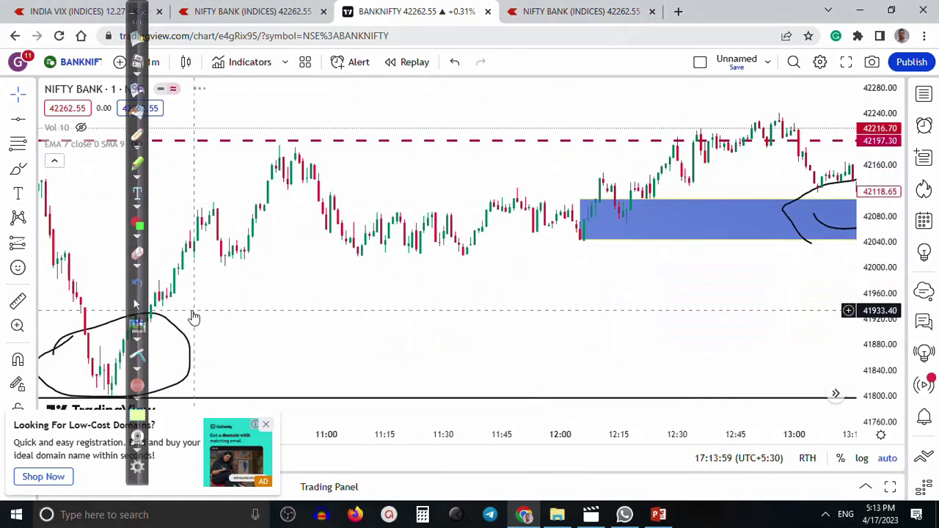
drag(248, 294, 601, 237)
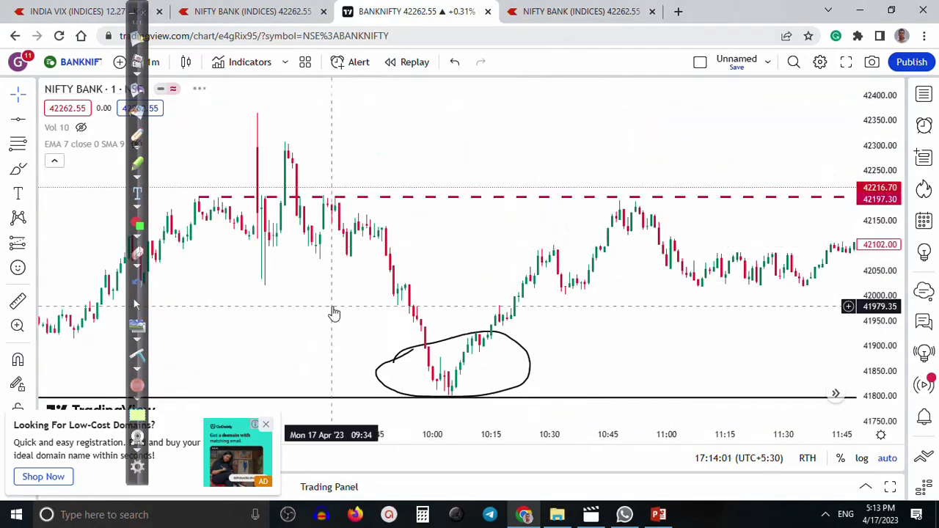
click(137, 136)
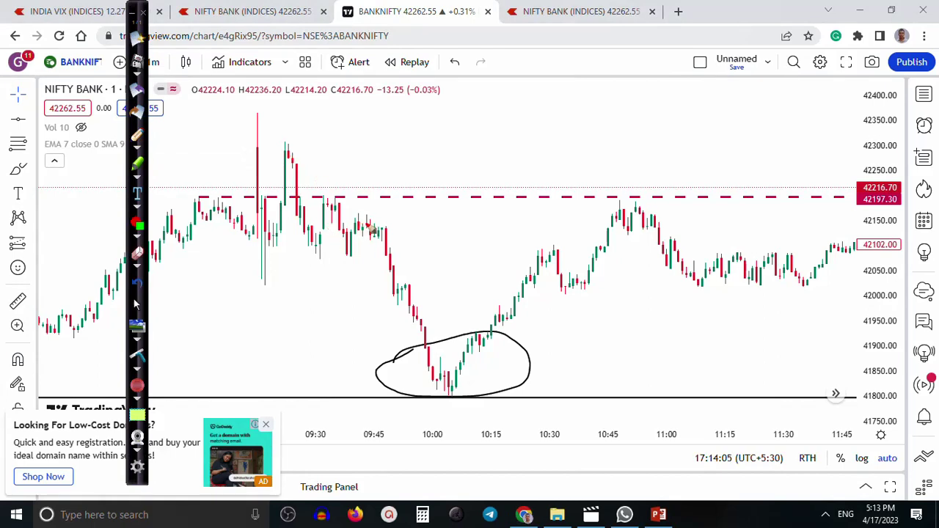
- Trace the sharp drop into the circled 10:09 low and rebound with a red freehand stroke
mouse_move(367, 222)
mouse_down()
mouse_move(429, 337)
mouse_move(436, 379)
mouse_move(475, 344)
mouse_move(534, 350)
mouse_move(499, 347)
mouse_up()
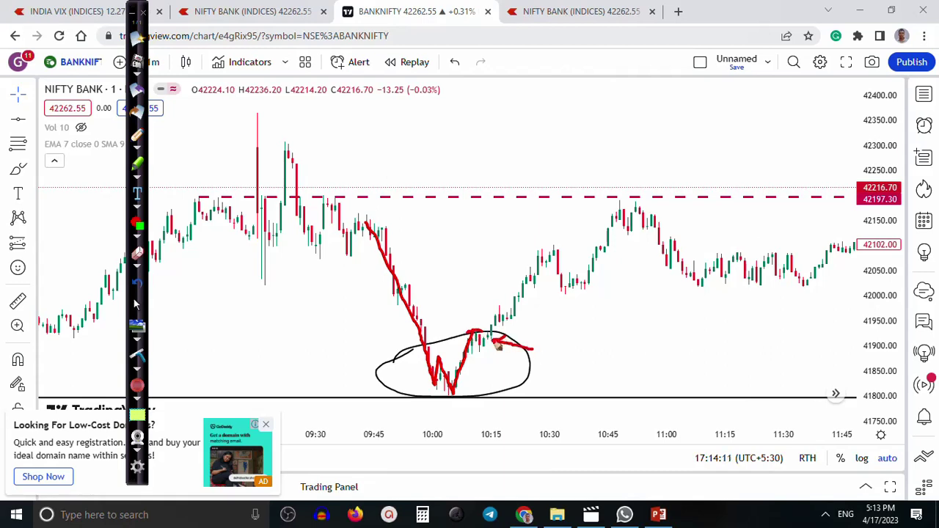
click(138, 307)
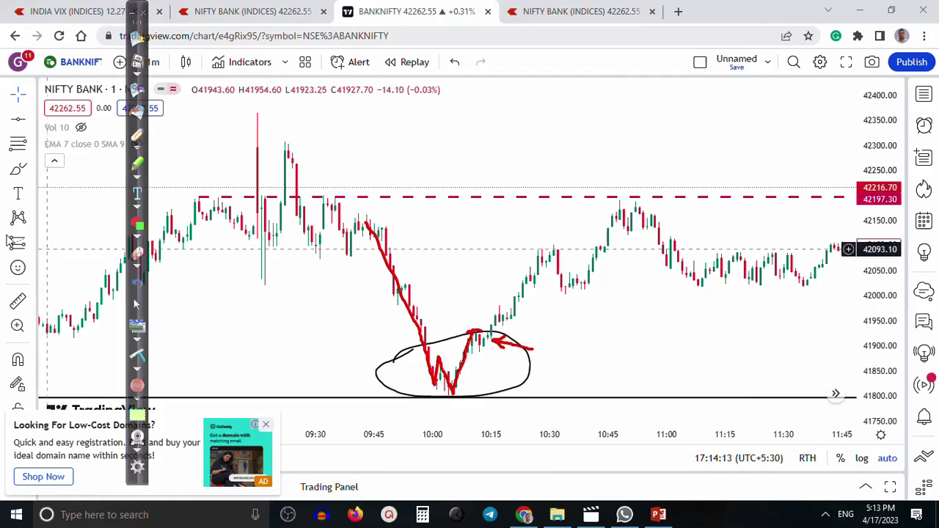
- Place a long position at the circled low with stop 41888.90, target 42098.55, risk/reward 3.14, and narrow it
click(468, 325)
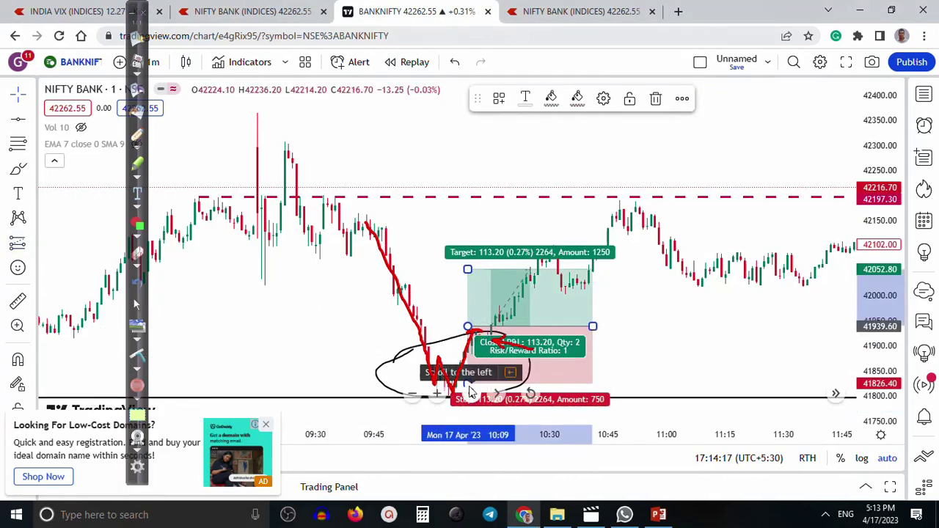
drag(466, 381, 465, 352)
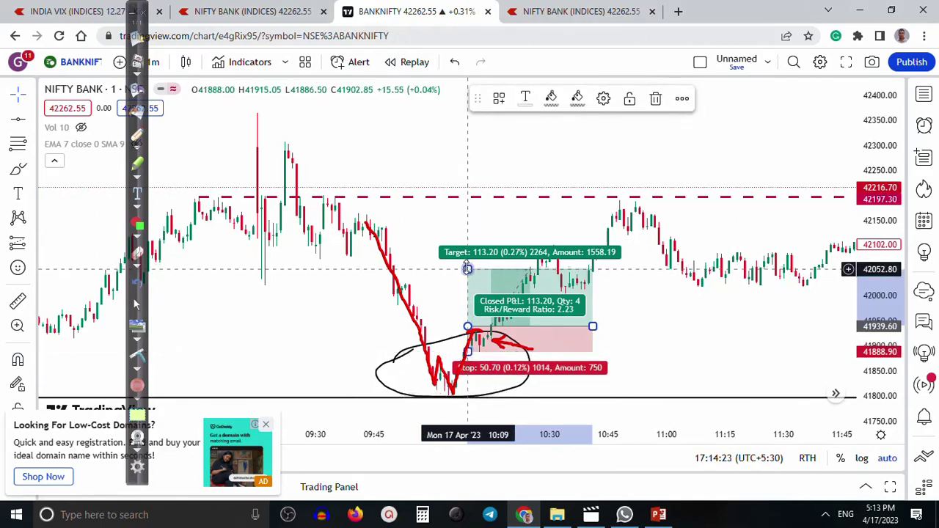
mouse_move(467, 269)
mouse_down()
mouse_move(473, 232)
mouse_move(471, 247)
mouse_up()
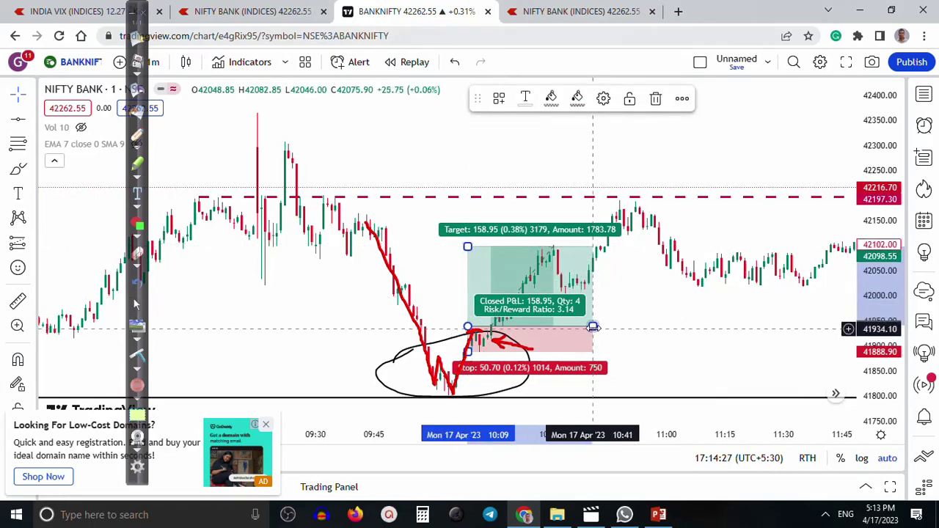
drag(593, 327, 553, 328)
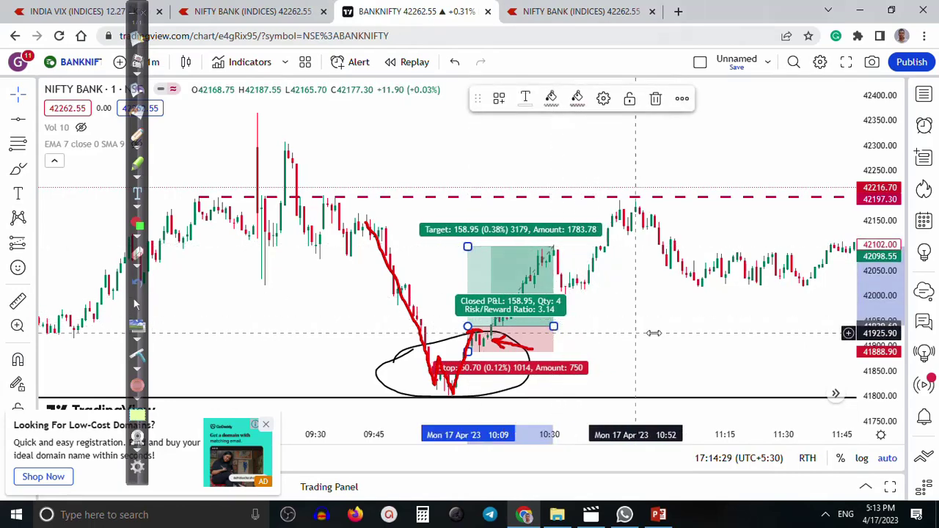
- Clear the red freehand annotations and shift the chart toward later candles
drag(697, 335, 411, 318)
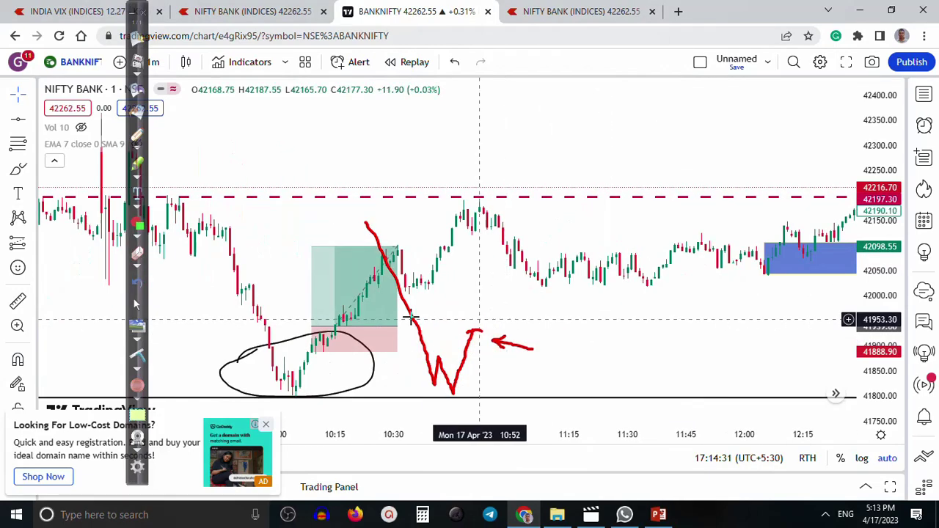
click(139, 355)
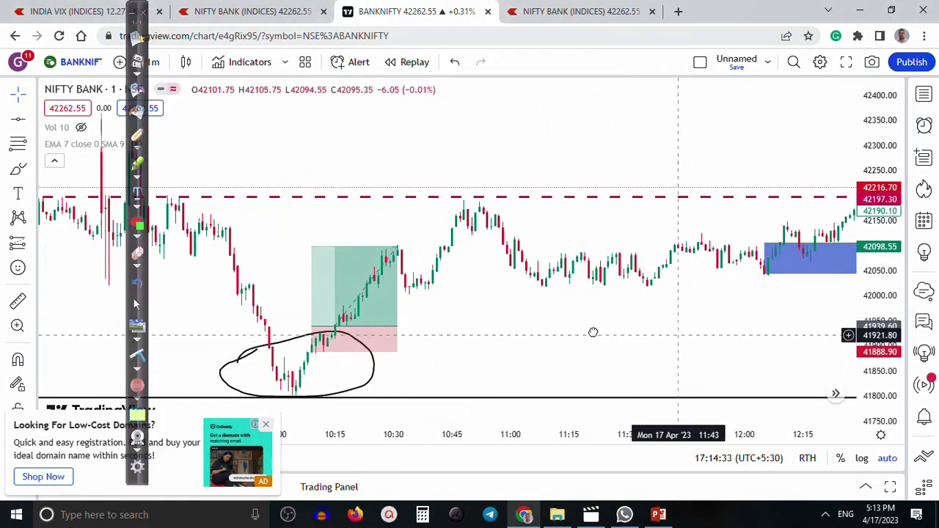
drag(593, 333, 428, 318)
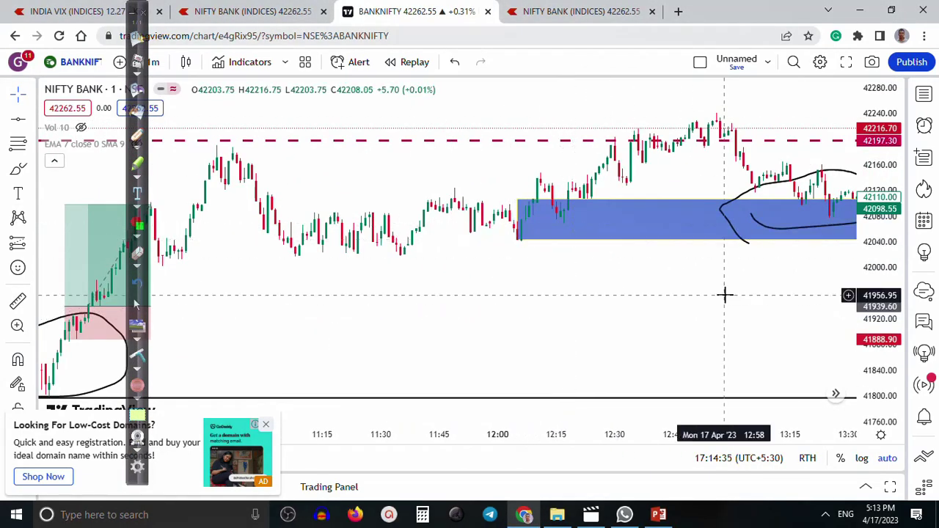
- Place a second long position at the 13:35 bounce above the blue zone, adjusting stop and target
drag(725, 295, 389, 330)
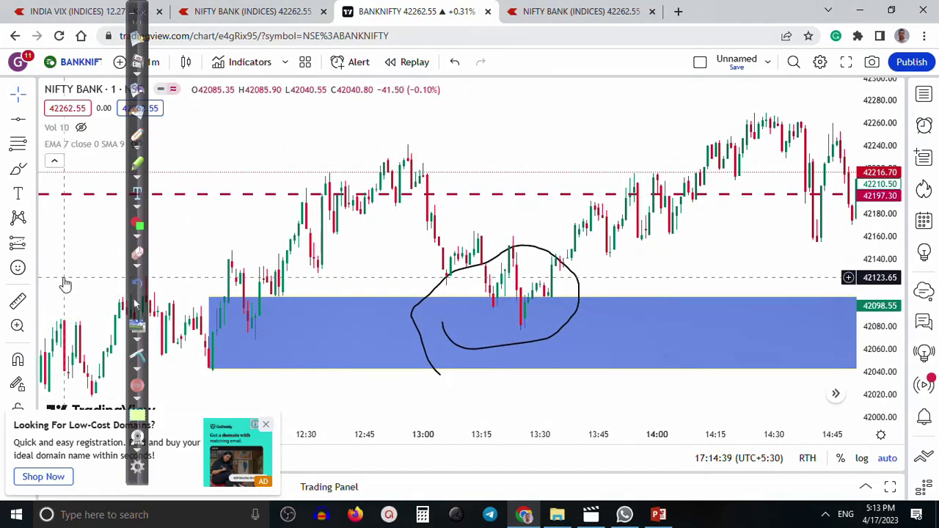
click(24, 248)
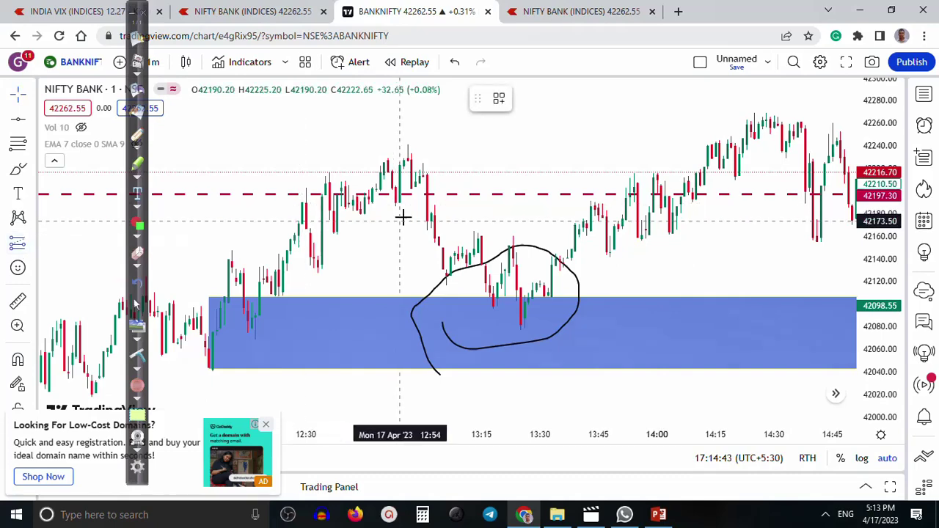
click(559, 248)
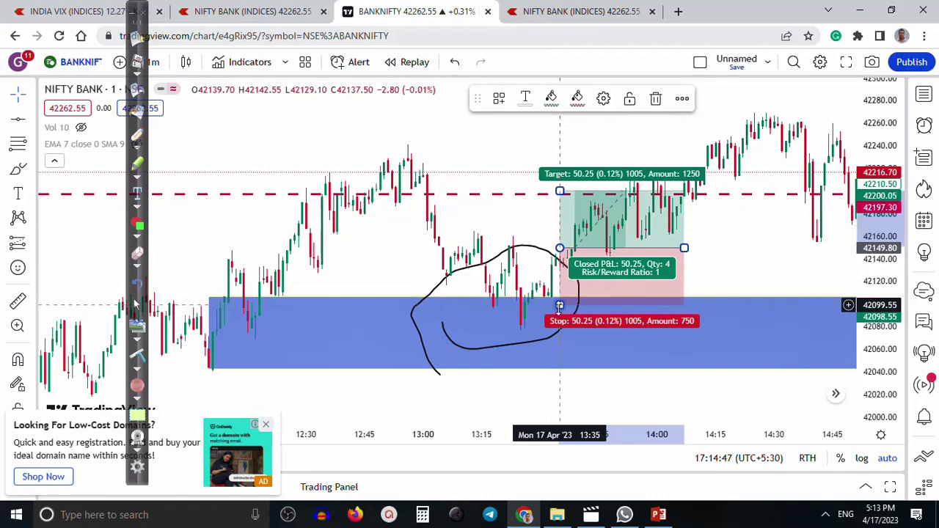
drag(559, 306, 560, 310)
mouse_move(583, 191)
mouse_down()
mouse_move(584, 159)
mouse_move(625, 113)
mouse_up()
click(735, 220)
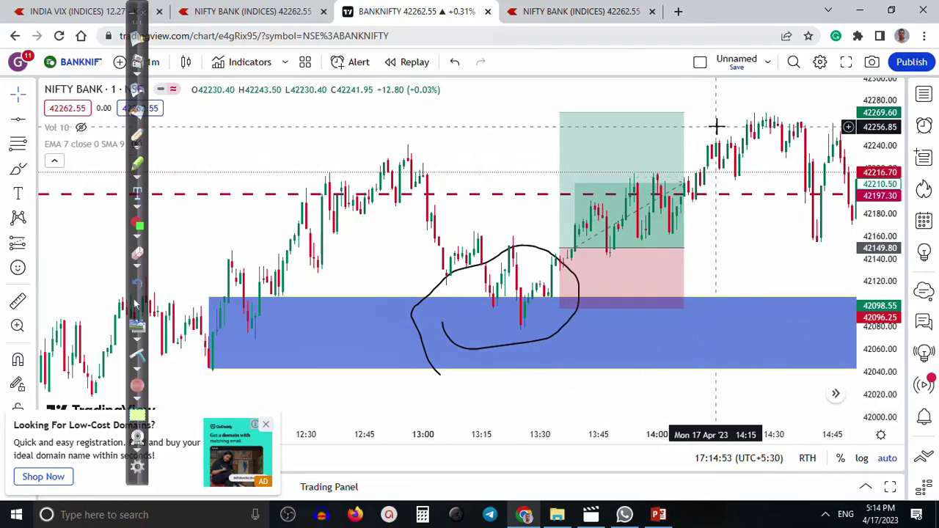
- Set the target to 42300.75 (stop 42096.25, risk/reward 2.82) and extend the box across later candles
drag(717, 126, 520, 147)
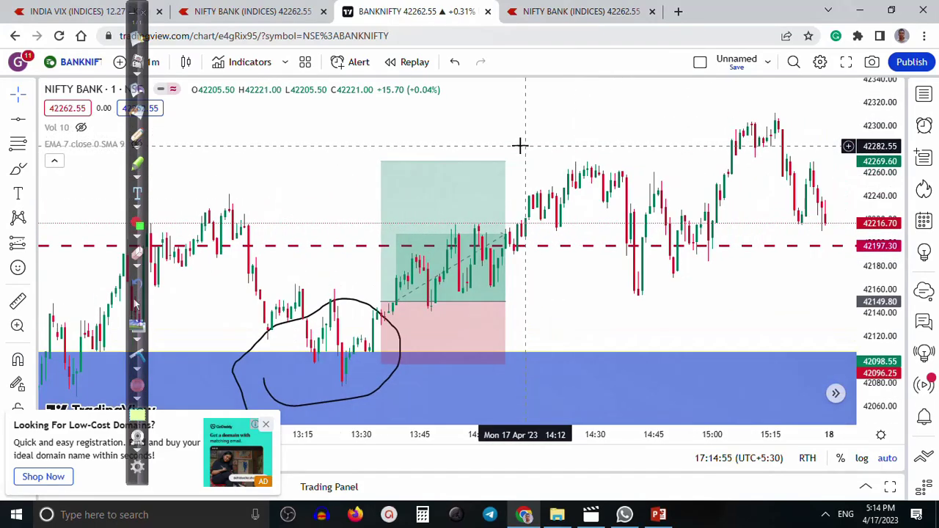
drag(381, 160, 419, 126)
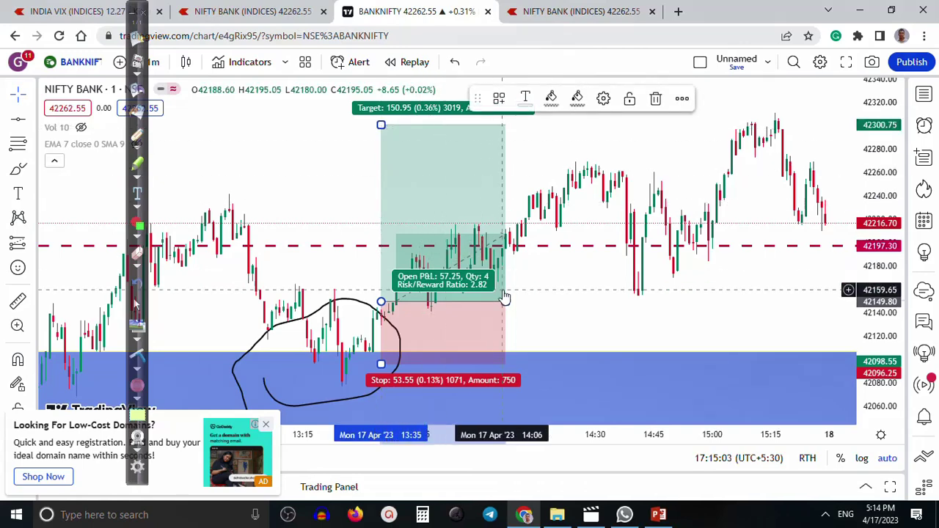
drag(506, 302, 754, 270)
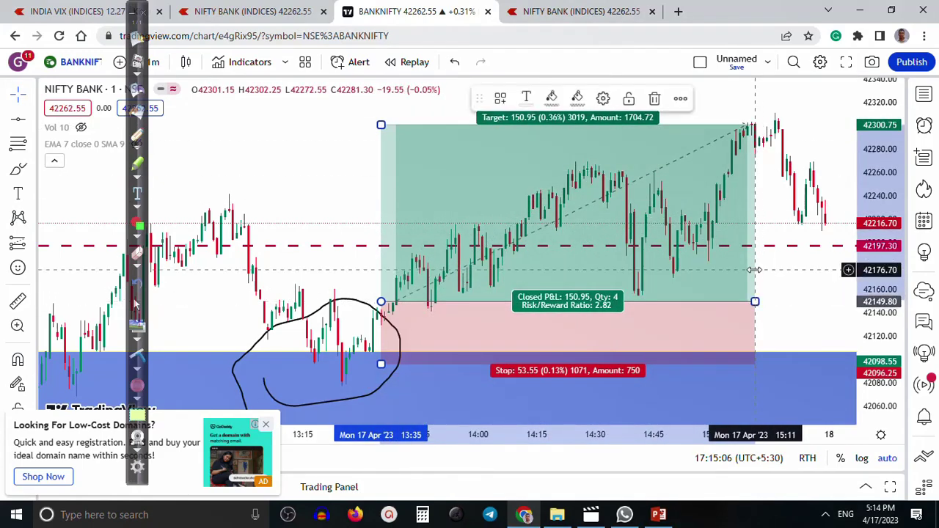
click(337, 172)
- Zoom out twice and pan so the whole session with both setups is visible
mouse_move(266, 379)
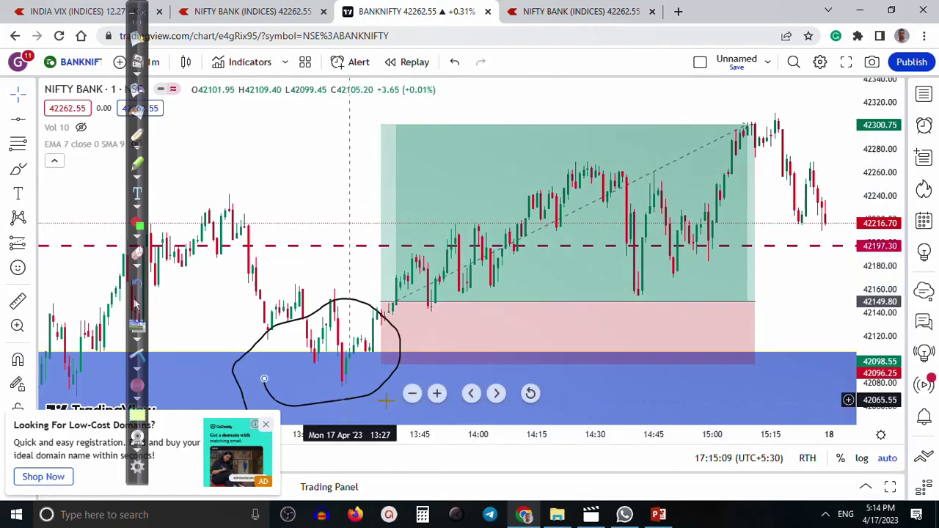
click(413, 395)
click(413, 395)
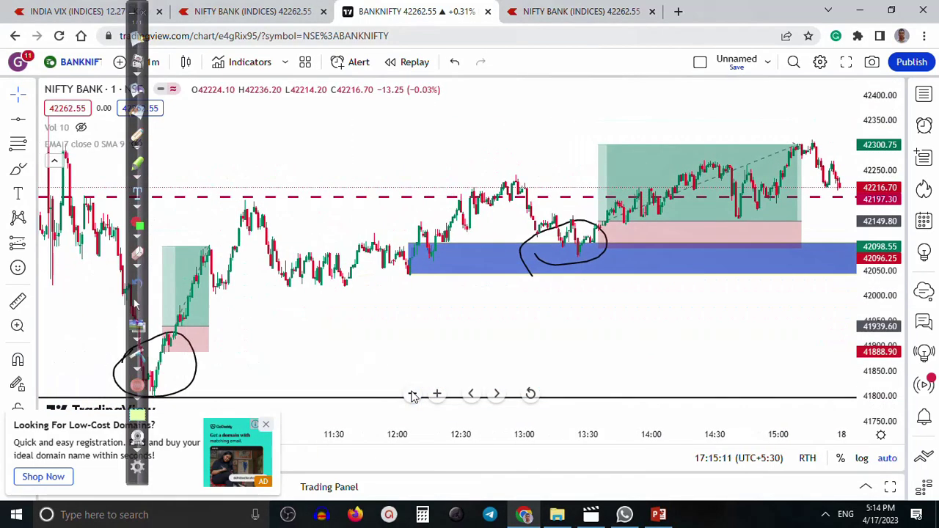
drag(339, 330, 451, 323)
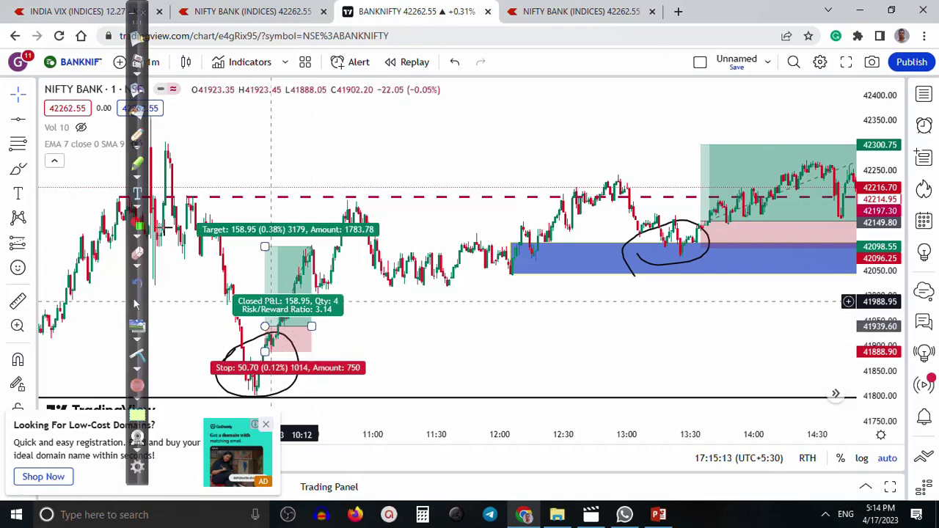
- Add a red arrow, circle and check mark at the two setups, then clear all red annotations
mouse_move(394, 333)
mouse_down()
mouse_move(330, 322)
mouse_move(345, 354)
mouse_up()
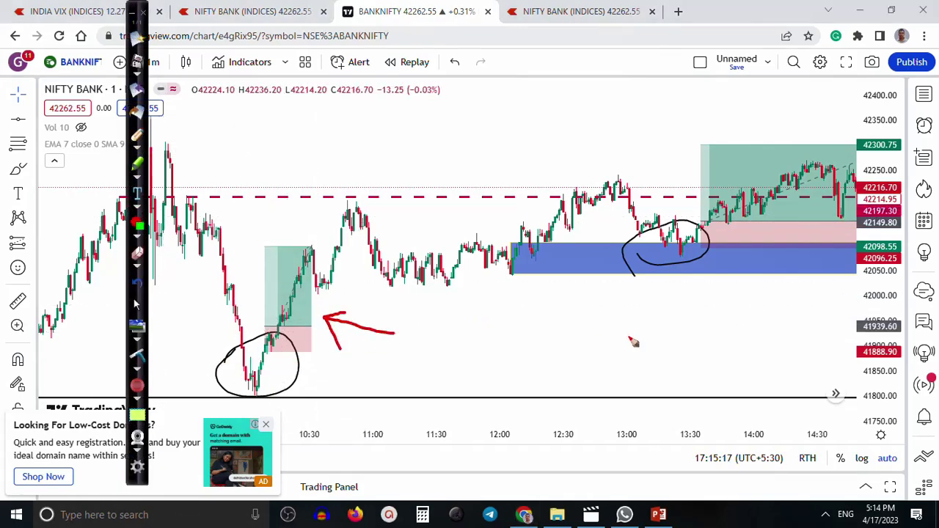
mouse_move(694, 240)
mouse_down()
mouse_move(709, 223)
mouse_move(702, 259)
mouse_up()
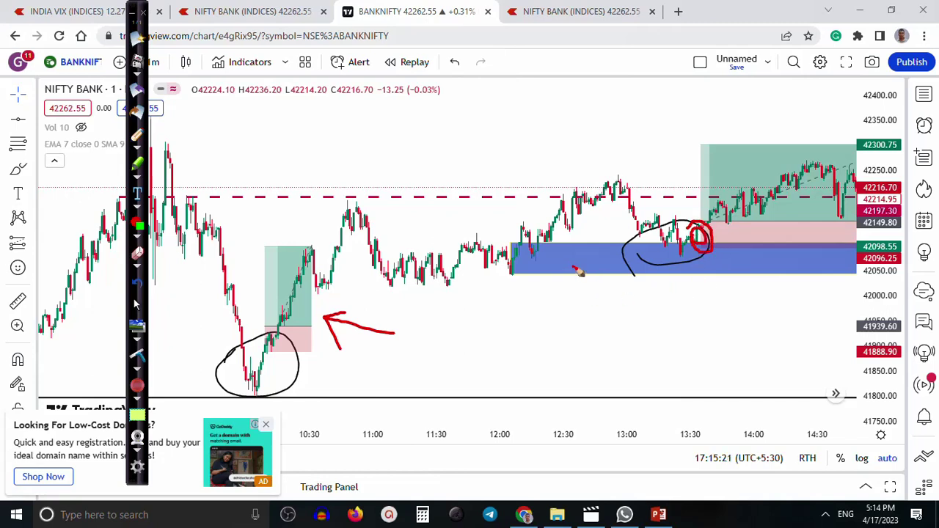
drag(573, 268, 616, 225)
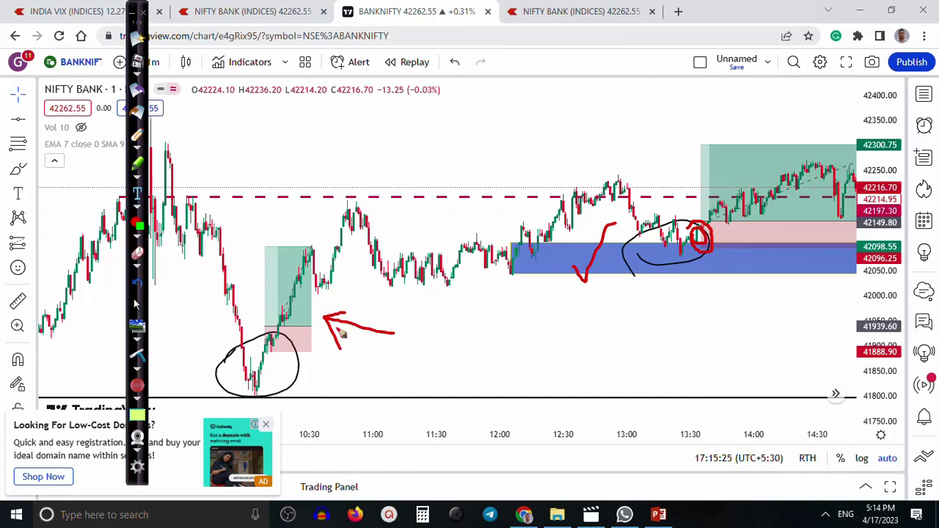
click(138, 359)
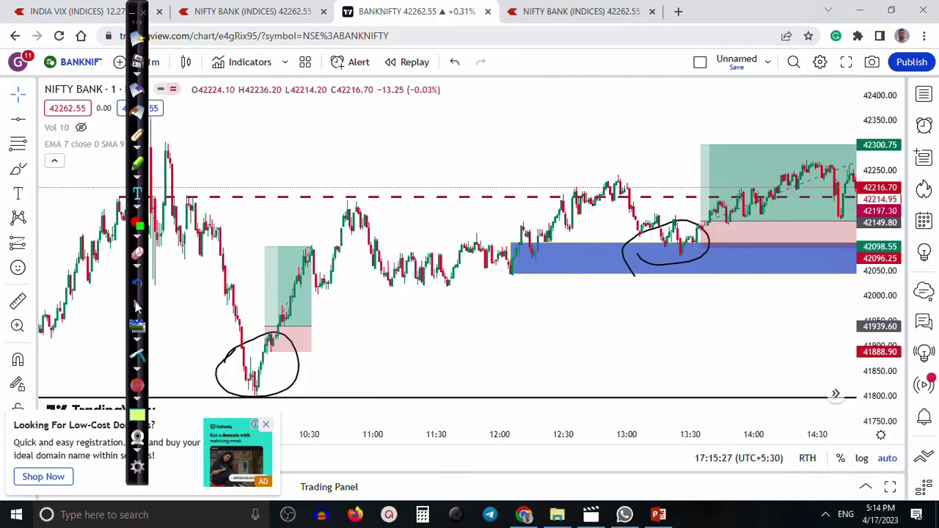
- Reveal candles past 15:00 and show the second long position's 150.95 closed P&L and 2.82 risk/reward
drag(404, 149, 287, 154)
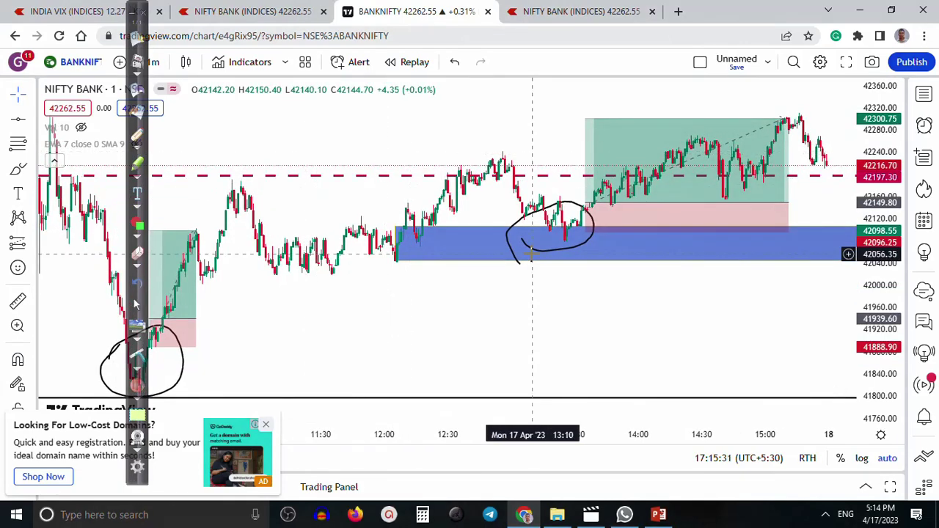
mouse_move(584, 119)
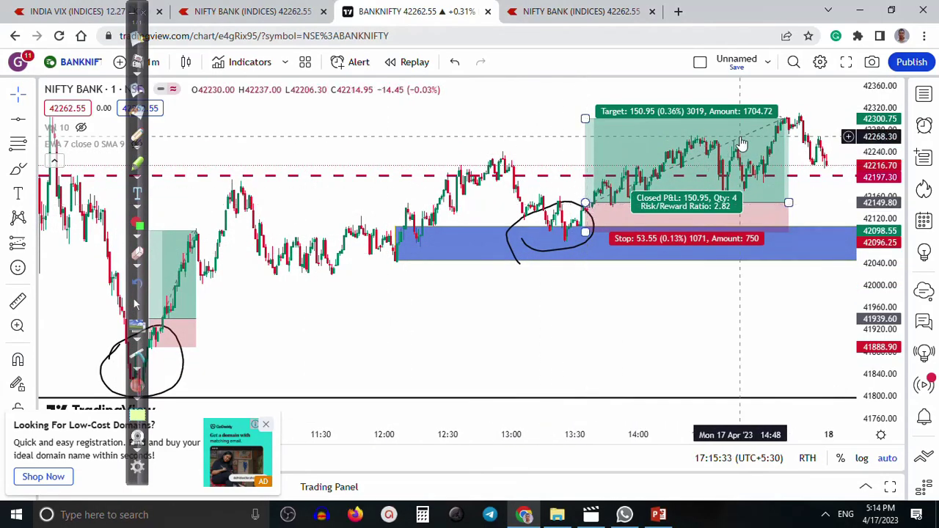